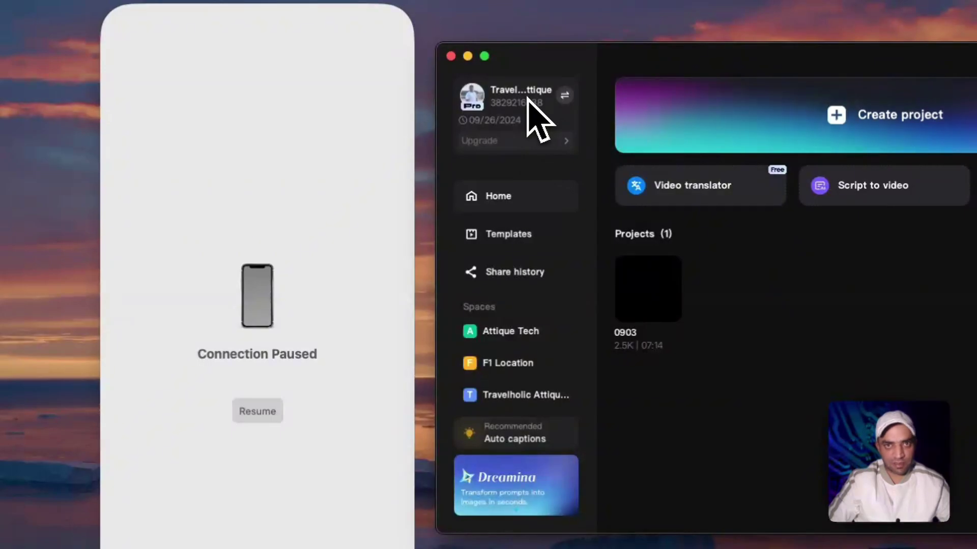
- Resume the paused iPhone Mirroring connection
{"action": "left_click", "coordinate": [300, 362]}
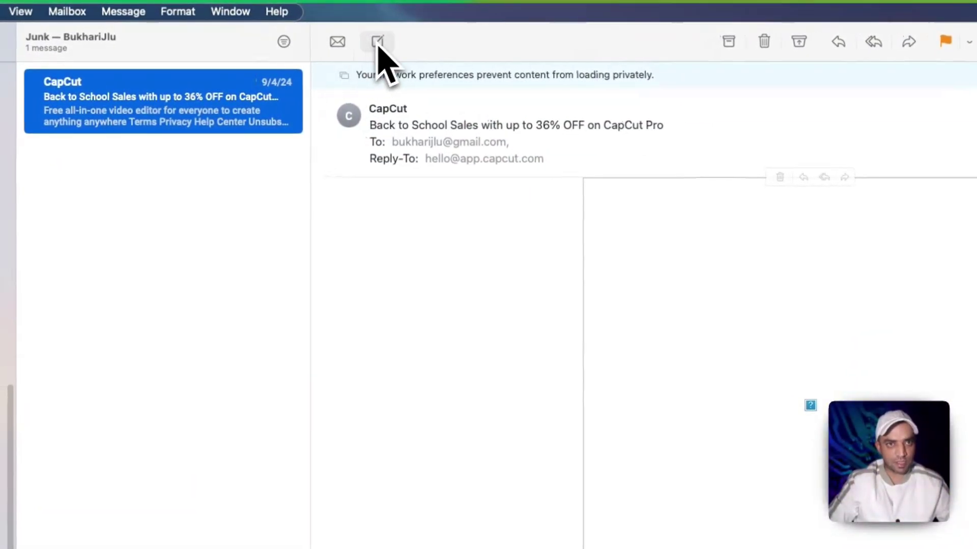
- Paste the copied capcut.com link into a new Mail message, then discard it without a draft
{"action": "left_click", "coordinate": [376, 41]}
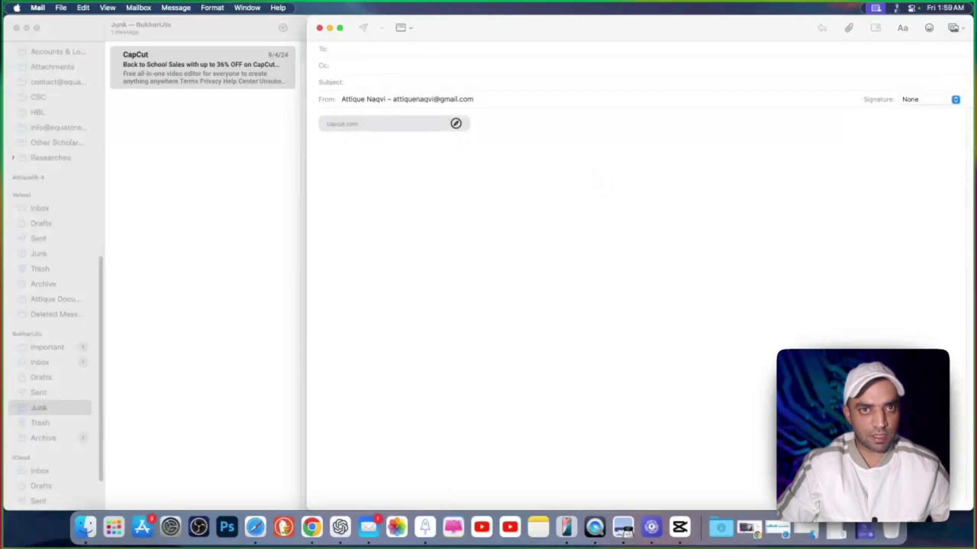
{"action": "left_click", "coordinate": [320, 28]}
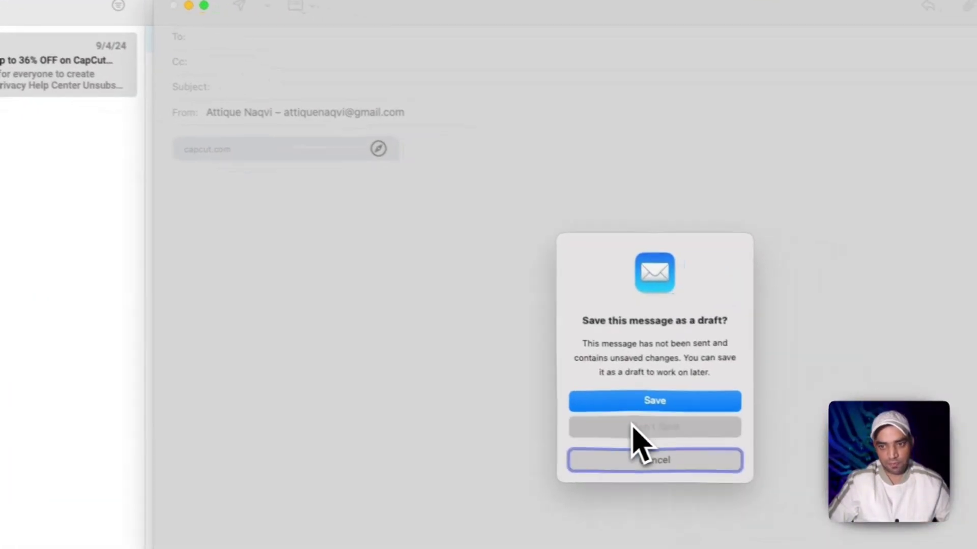
{"action": "left_click", "coordinate": [723, 447]}
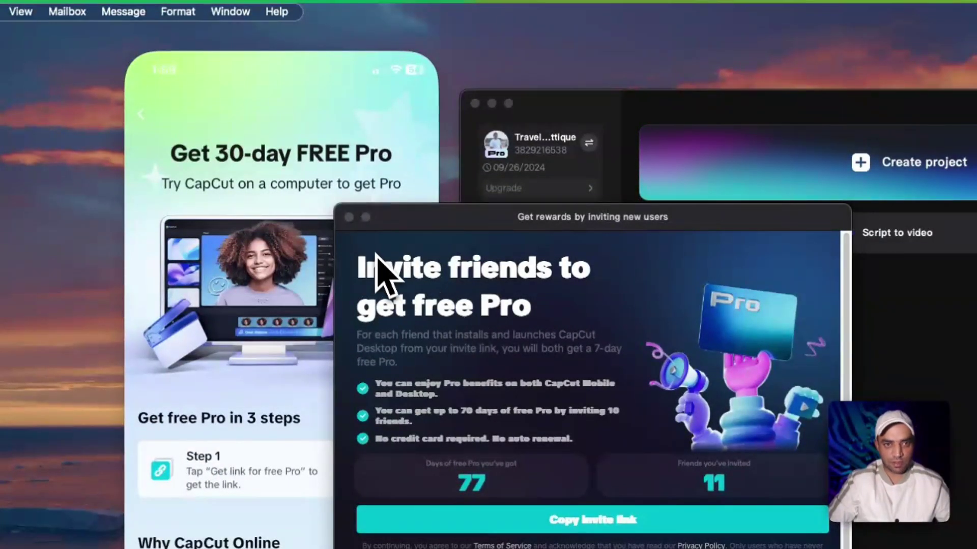
- Close the invite-friends window and open the 'Get free Pro' notification from CapCut's inbox
{"action": "left_click", "coordinate": [349, 218]}
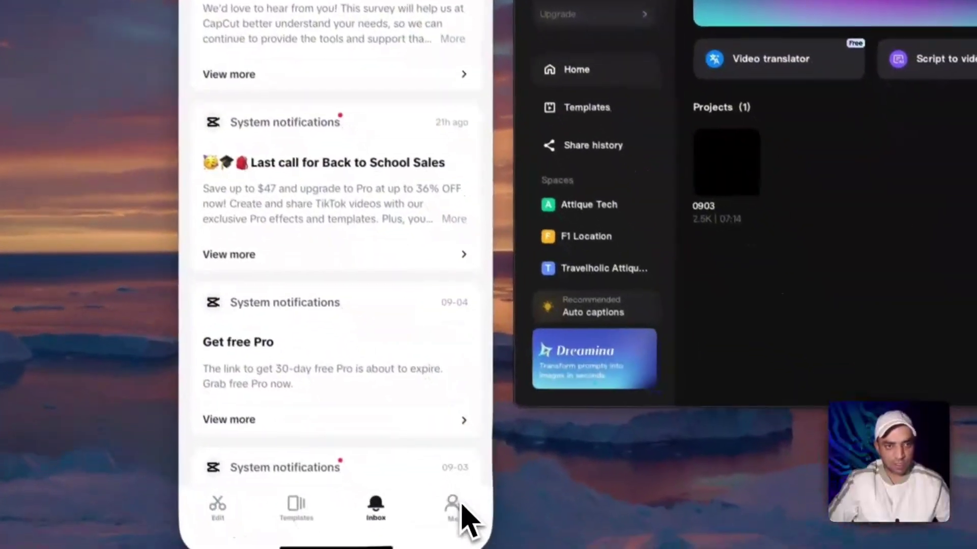
{"action": "left_click", "coordinate": [461, 515]}
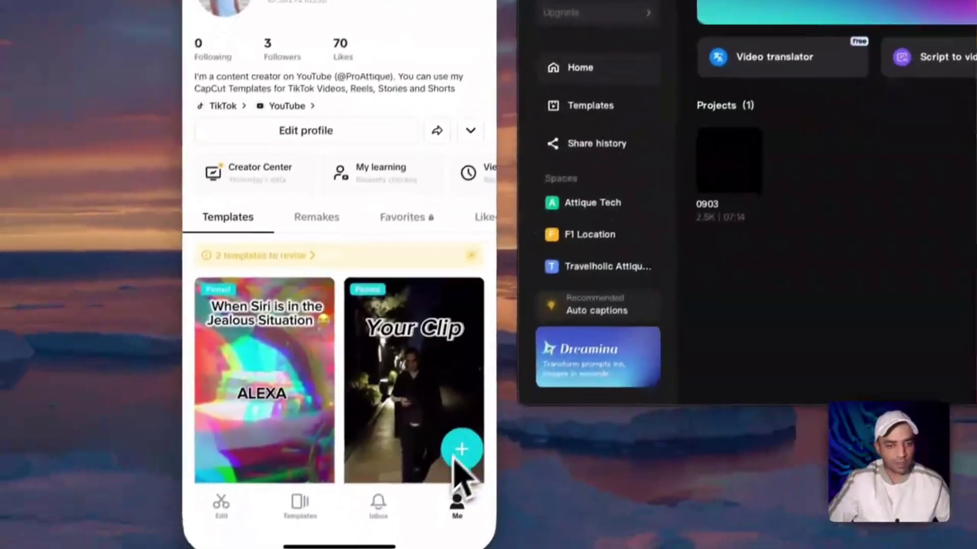
{"action": "left_click", "coordinate": [399, 492]}
{"action": "scroll", "coordinate": [349, 229], "scroll_direction": "down", "scroll_amount": 3}
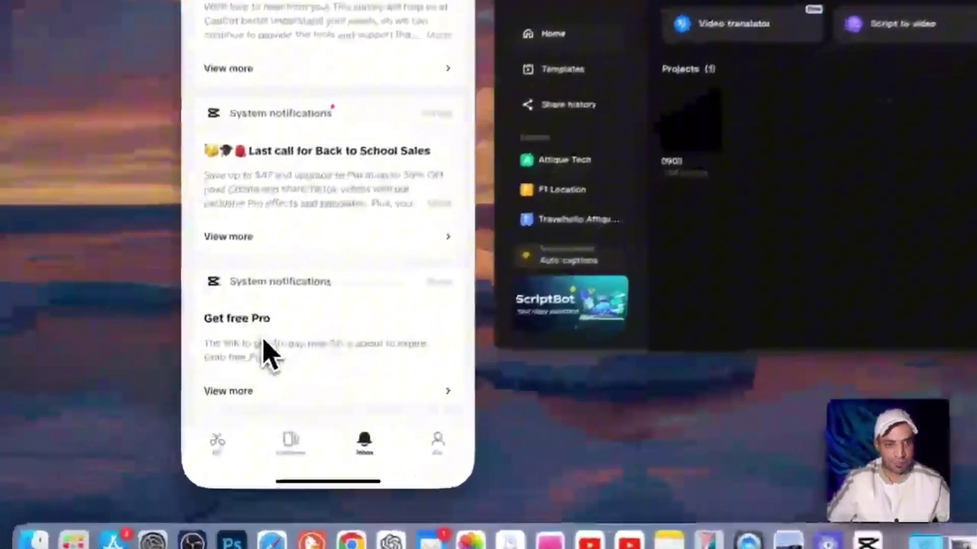
{"action": "left_click", "coordinate": [226, 379]}
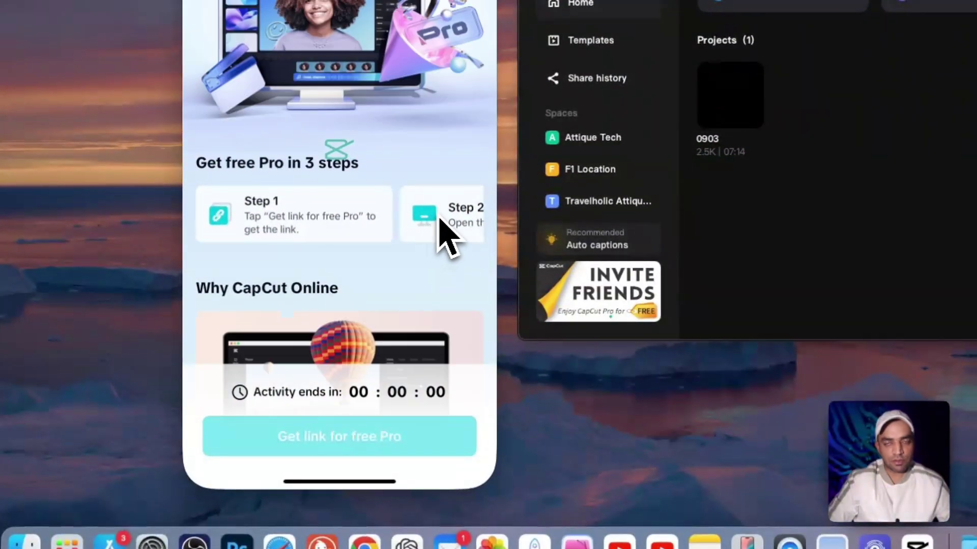
- Request the free Pro link, cancel sharing, refresh the inbox and reopen 'Get free Pro'
{"action": "left_click", "coordinate": [324, 441]}
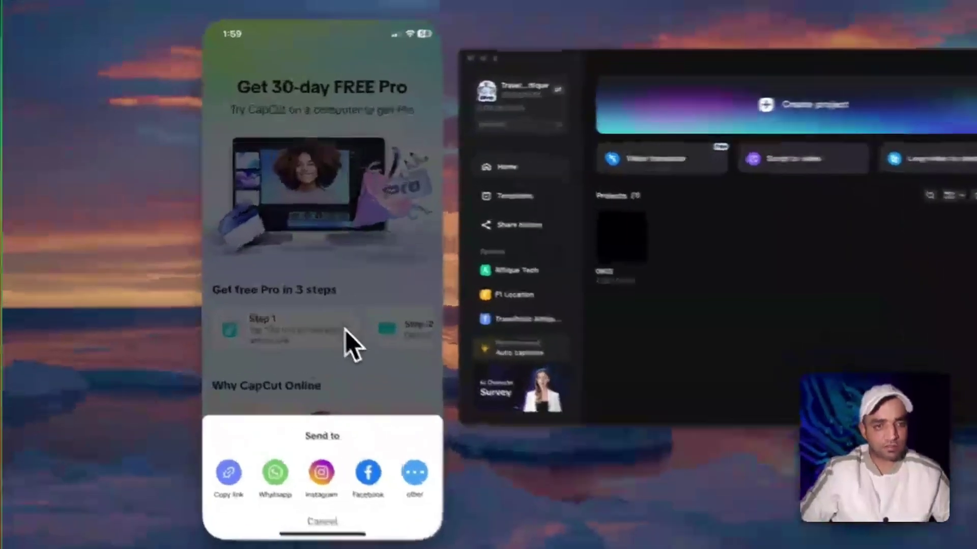
{"action": "left_click", "coordinate": [290, 310]}
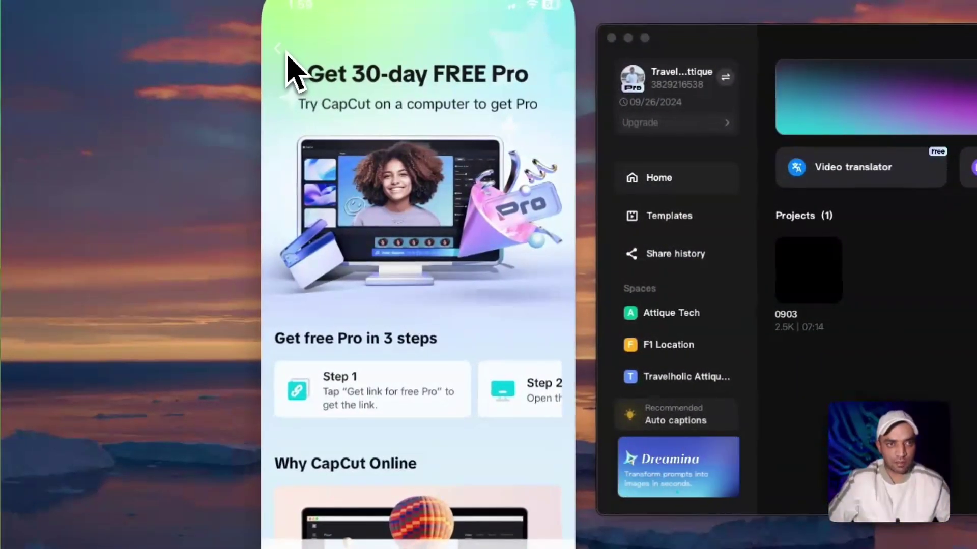
{"action": "left_click", "coordinate": [277, 50]}
{"action": "left_click_drag", "start_coordinate": [349, 114], "coordinate": [421, 294]}
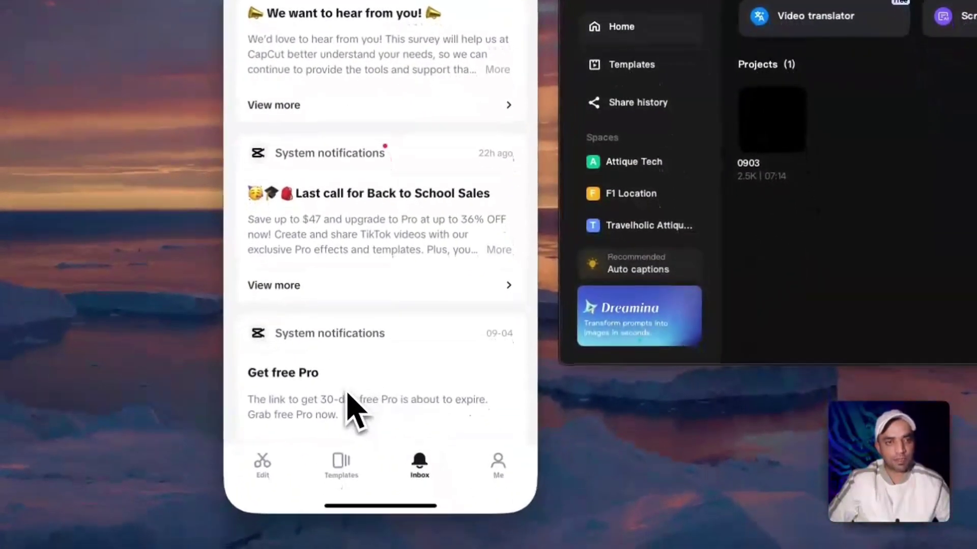
{"action": "left_click", "coordinate": [385, 548]}
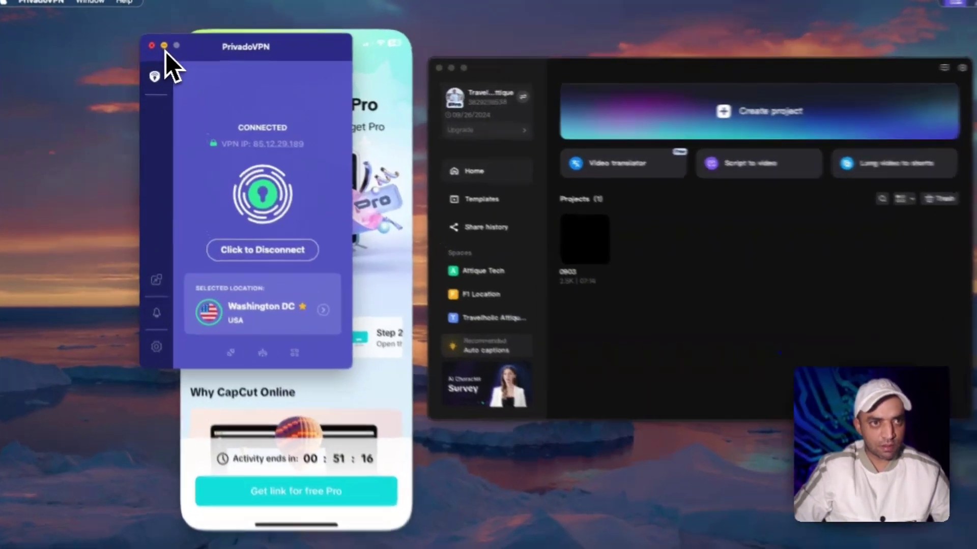
- Close the PrivadoVPN window so CapCut's 'Get free Pro in 3 steps' page is visible
{"action": "left_click", "coordinate": [162, 49]}
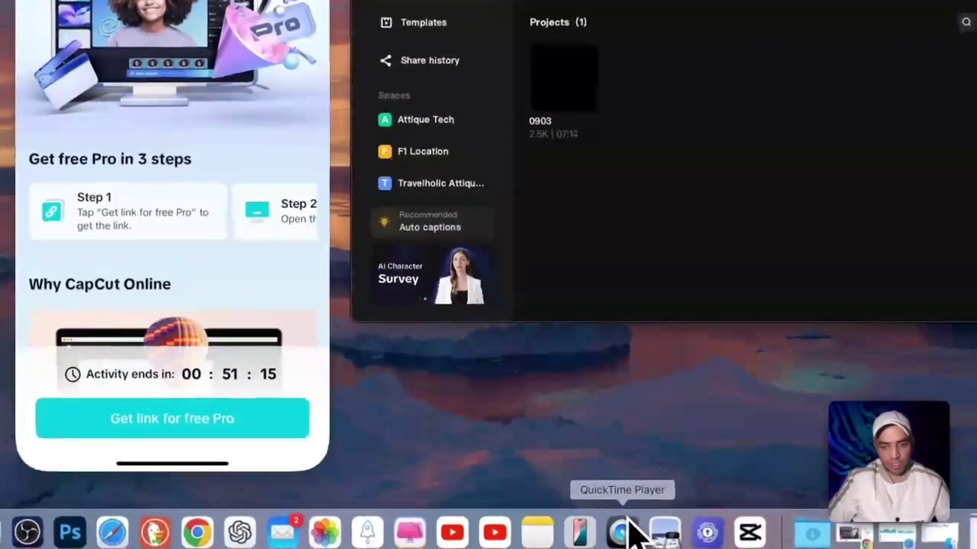
{"action": "left_click", "coordinate": [365, 530]}
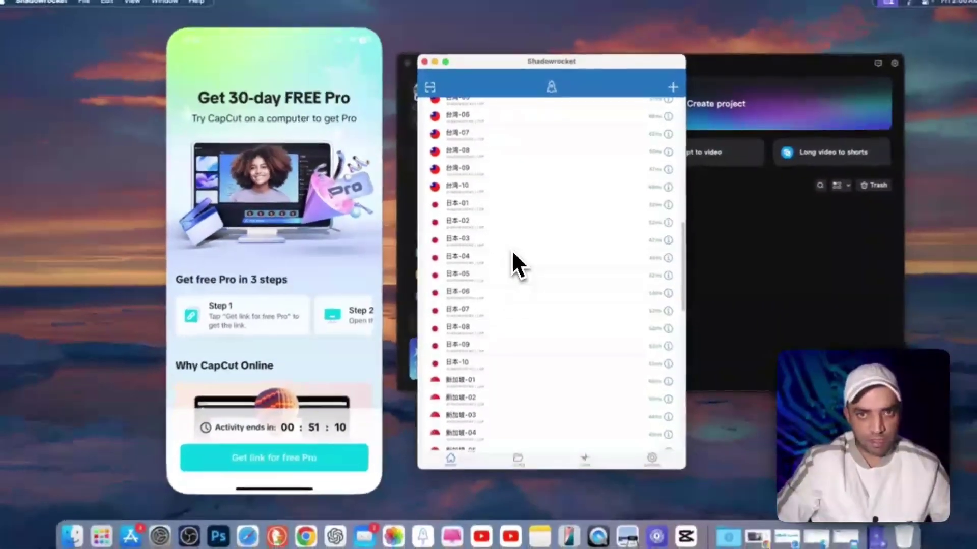
{"action": "scroll", "coordinate": [479, 319], "scroll_direction": "up", "scroll_amount": 1}
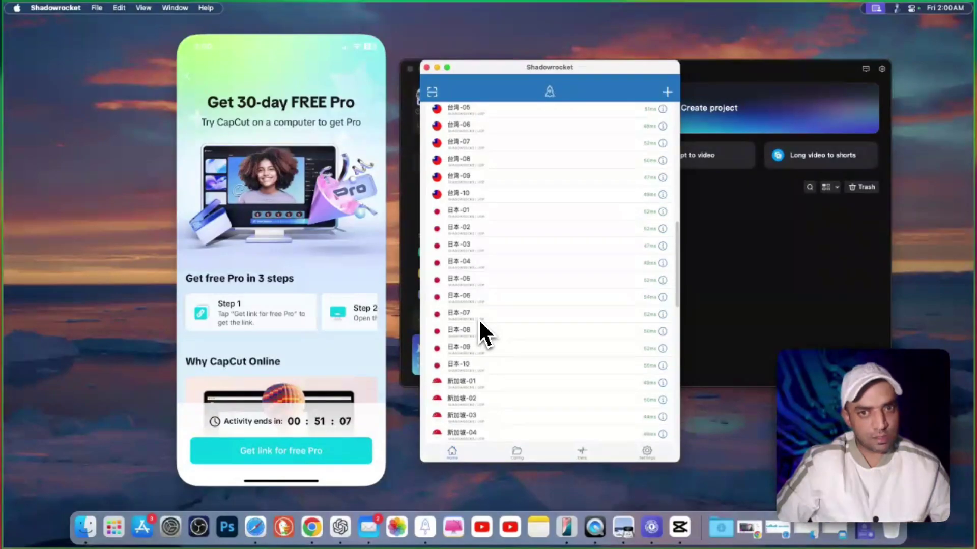
{"action": "key", "text": "super+h"}
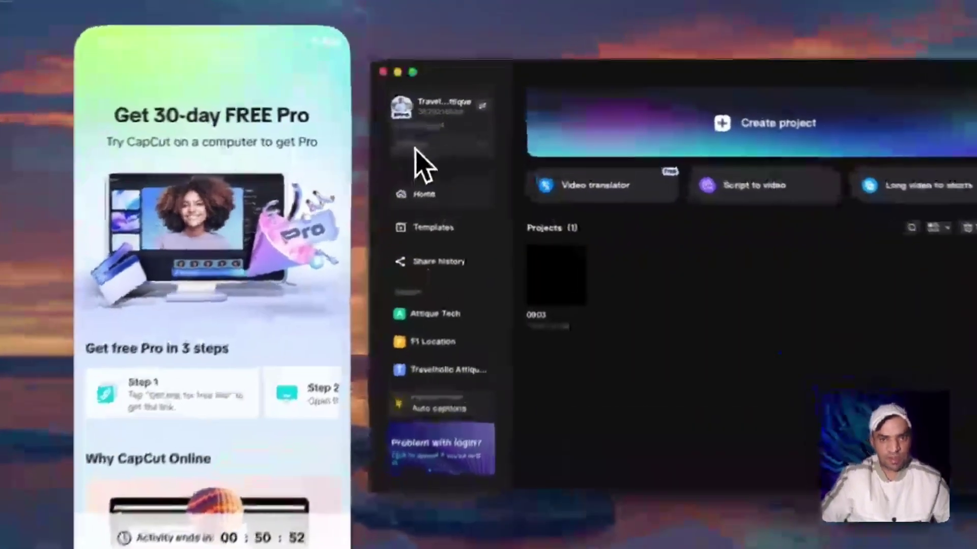
{"action": "left_click", "coordinate": [447, 125]}
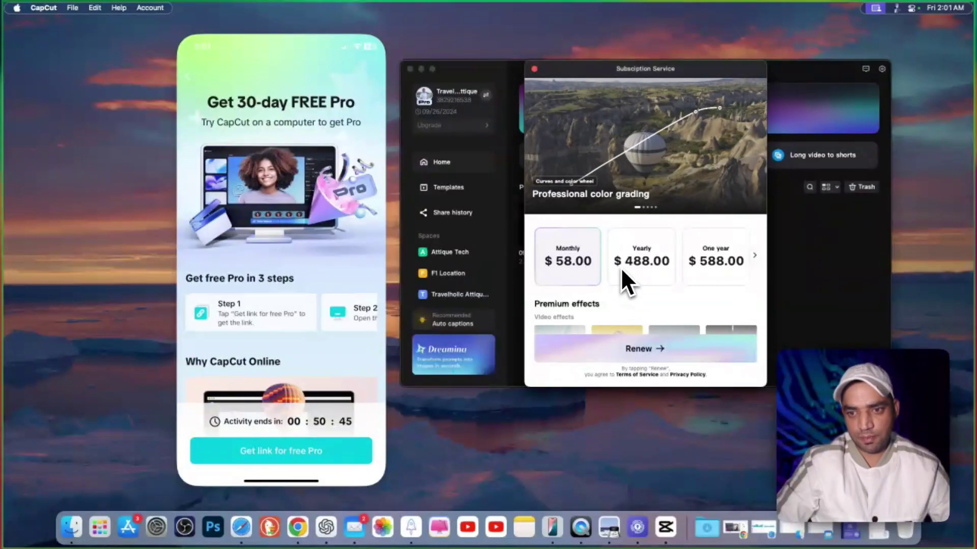
{"action": "left_click", "coordinate": [625, 348]}
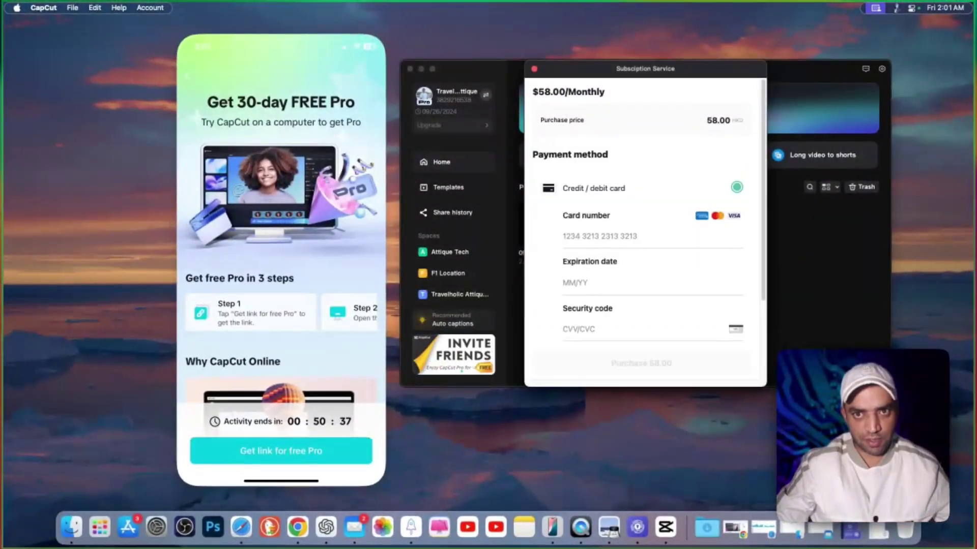
{"action": "scroll", "coordinate": [630, 257], "scroll_direction": "down", "scroll_amount": 2}
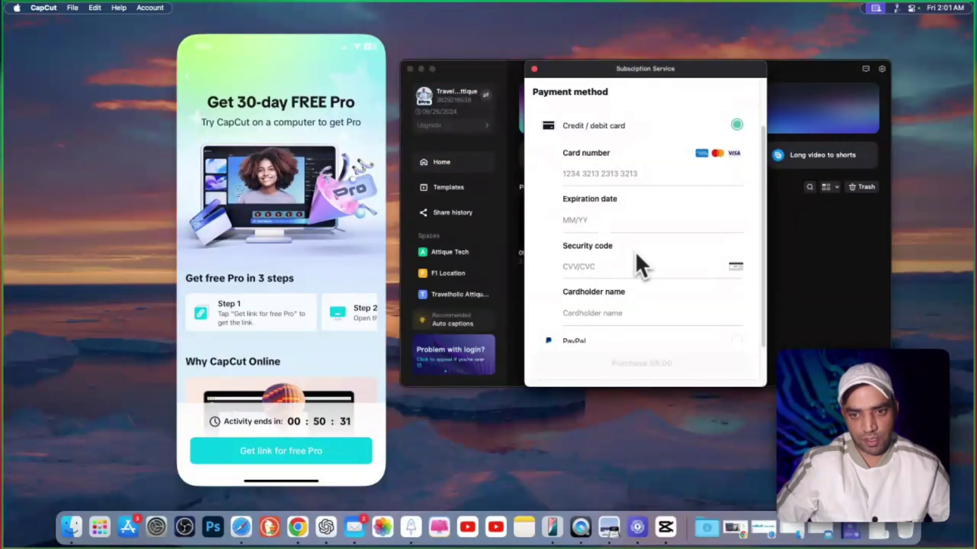
{"action": "scroll", "coordinate": [639, 257], "scroll_direction": "down", "scroll_amount": 1}
{"action": "left_click", "coordinate": [661, 304]}
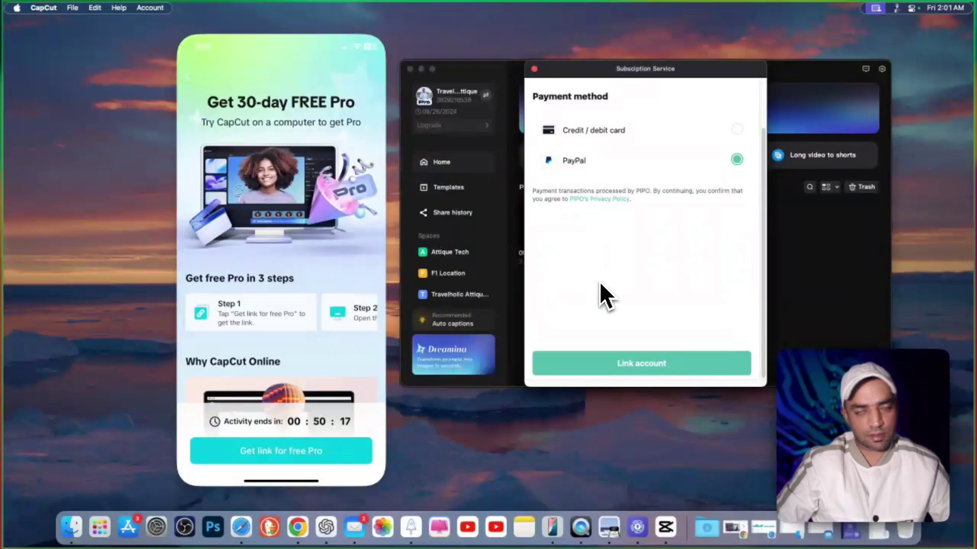
{"action": "left_click", "coordinate": [534, 70]}
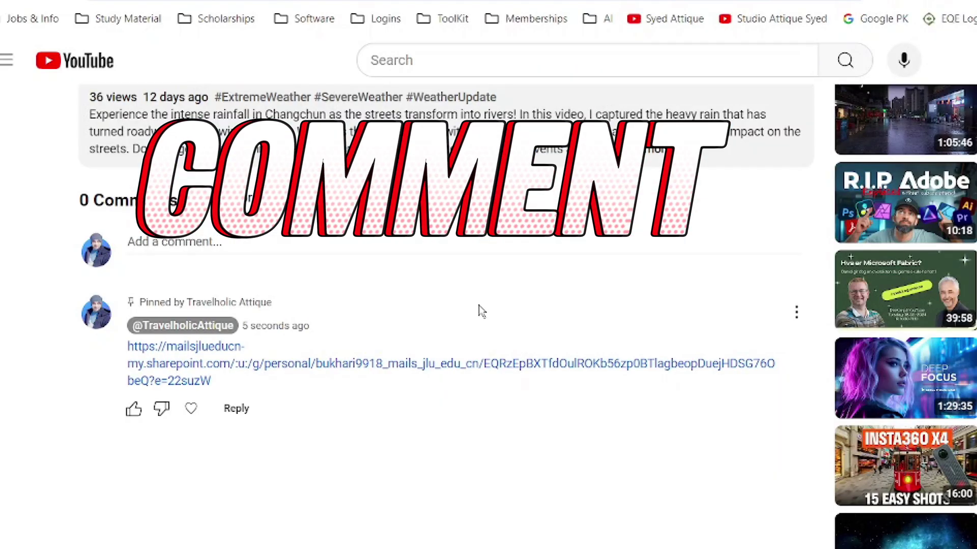
- Open the pinned download link and confirm the InstallCapCut.bat installer's completion message
{"action": "left_click", "coordinate": [481, 375]}
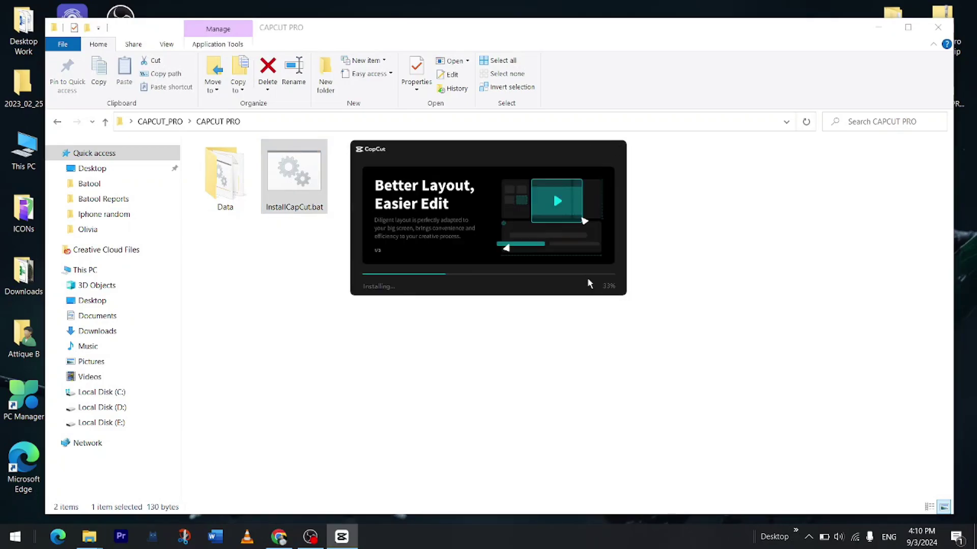
{"action": "left_click", "coordinate": [490, 329]}
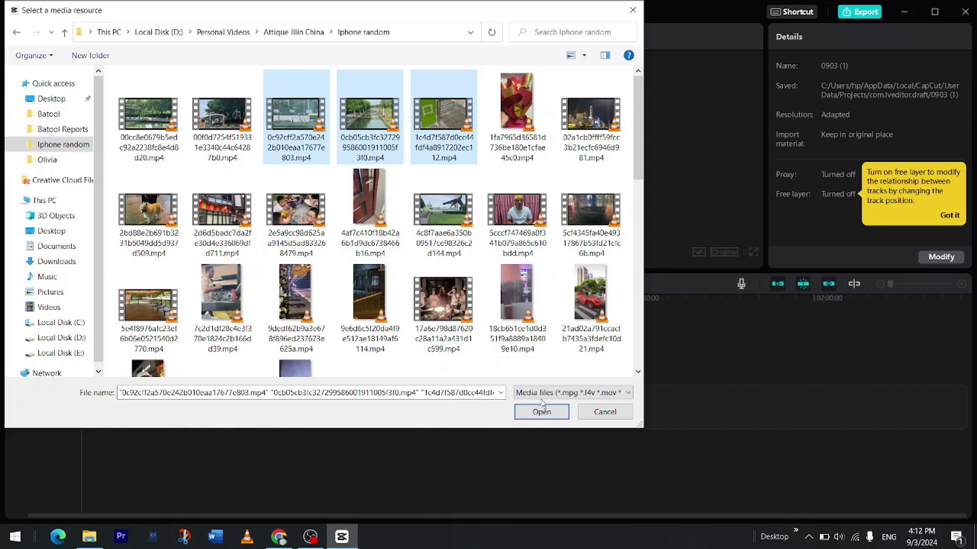
- Import the videos into project 0903 (1), lengthen Astral, add Vertical Blur and a clip transition
{"action": "left_click", "coordinate": [542, 406]}
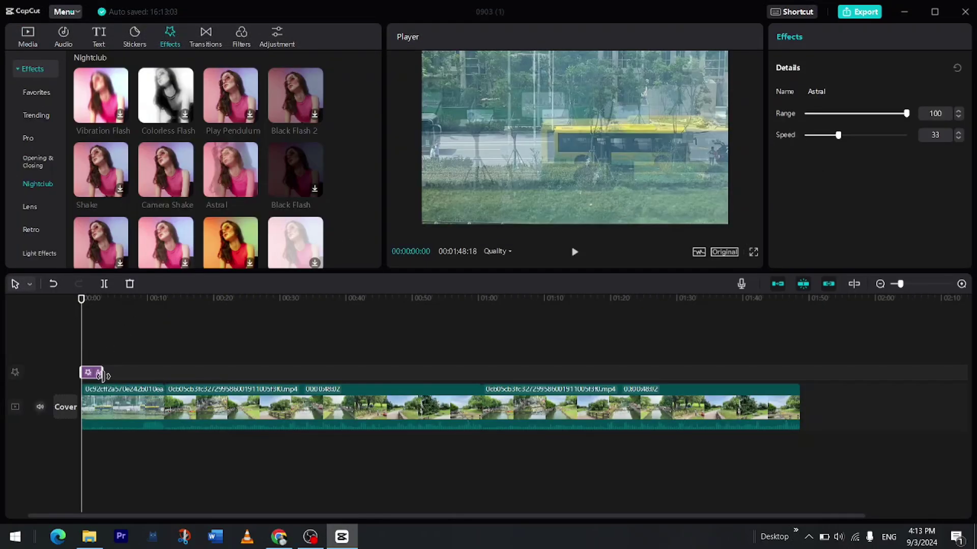
{"action": "left_click_drag", "start_coordinate": [102, 375], "coordinate": [249, 374]}
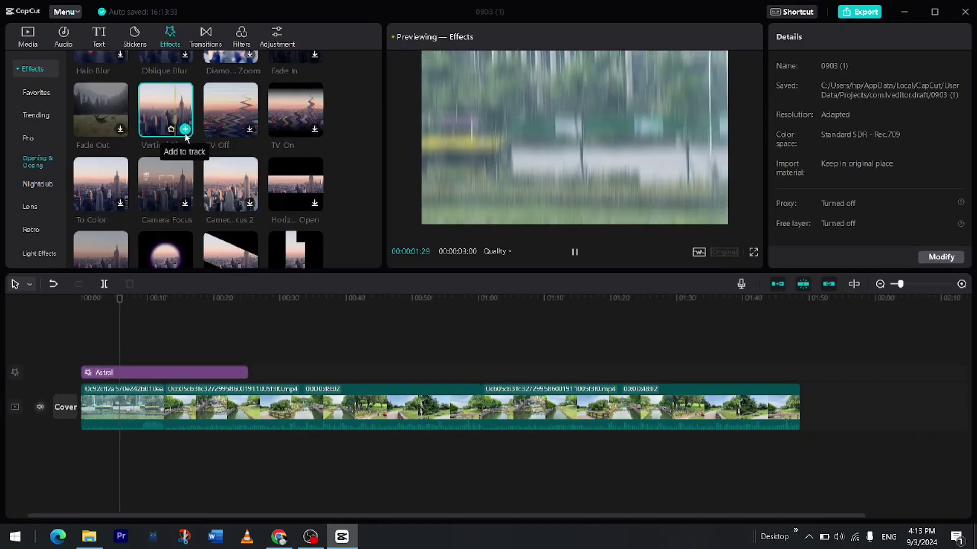
{"action": "left_click", "coordinate": [187, 134]}
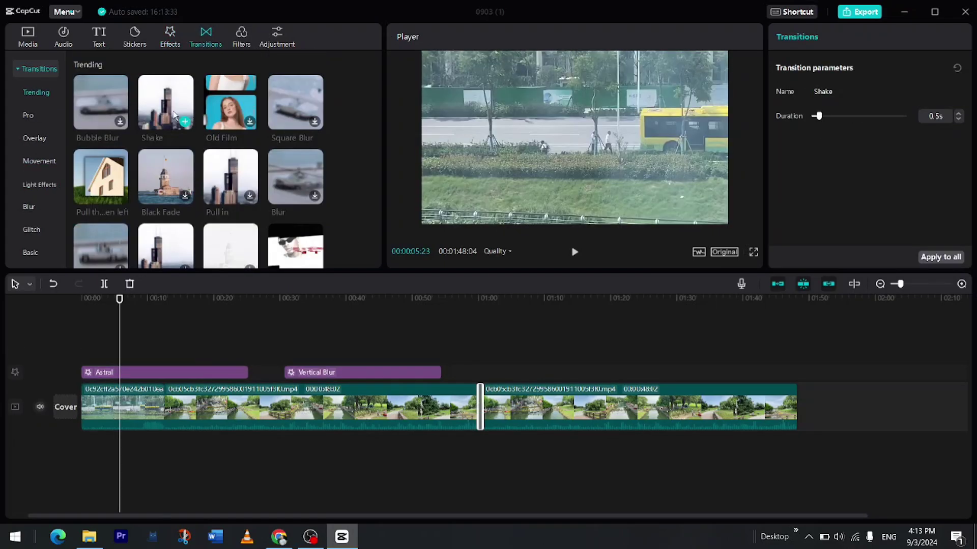
{"action": "left_click", "coordinate": [183, 330]}
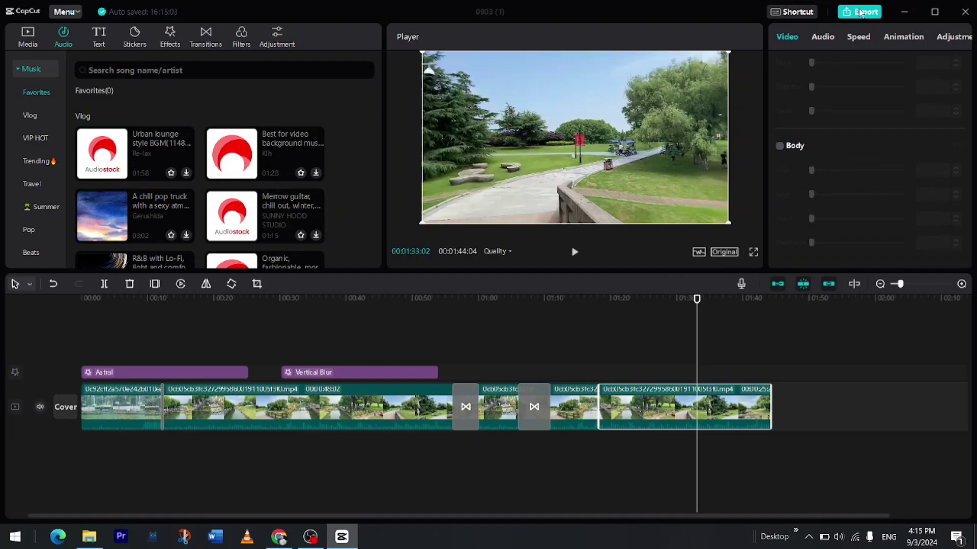
- Set the Export dialog's resolution to 4K and frame rate to 60fps
{"action": "left_click", "coordinate": [860, 13]}
{"action": "left_click", "coordinate": [625, 196]}
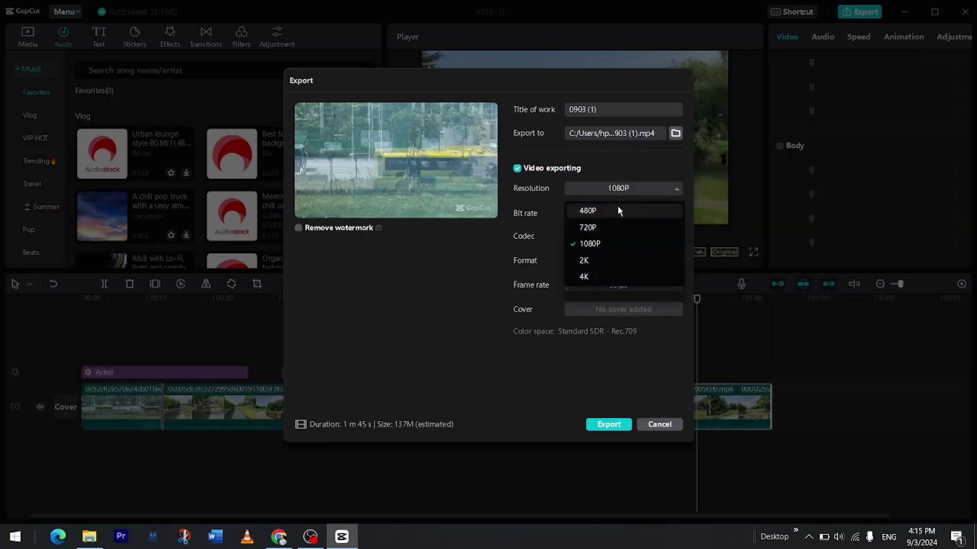
{"action": "left_click", "coordinate": [597, 276]}
{"action": "left_click", "coordinate": [641, 289]}
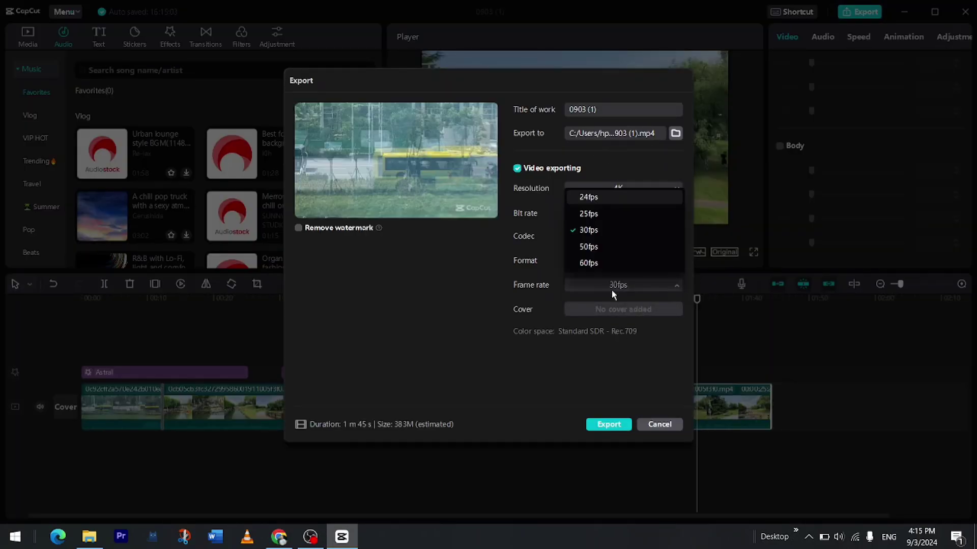
{"action": "left_click", "coordinate": [612, 264]}
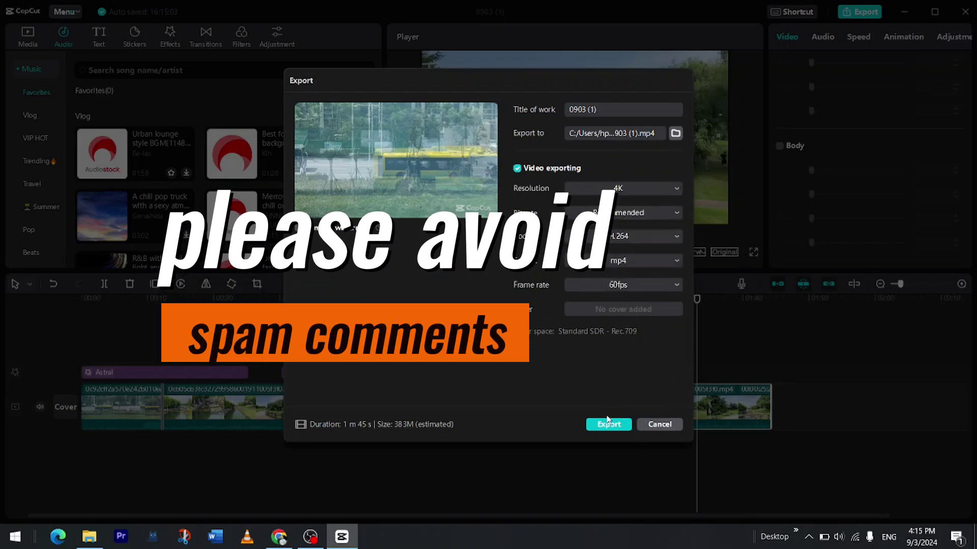